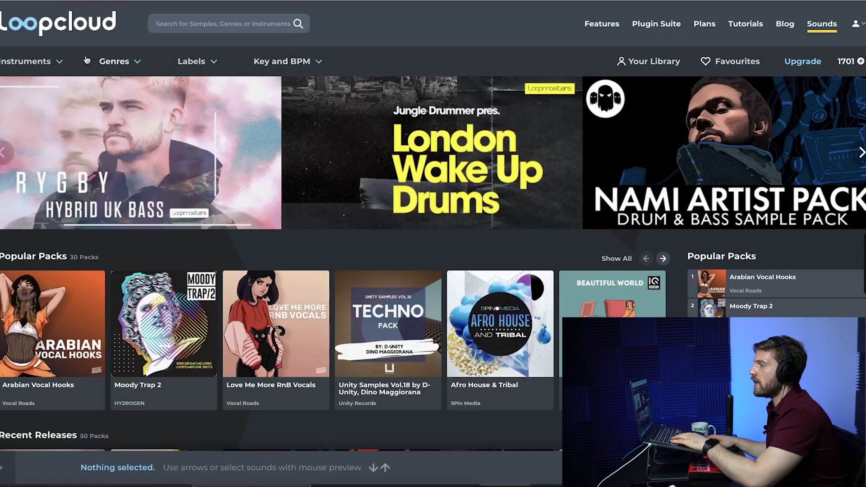
Browse the Instruments, Genres, Labels and Key & BPM filter lists, scrolling through the results.
click(39, 66)
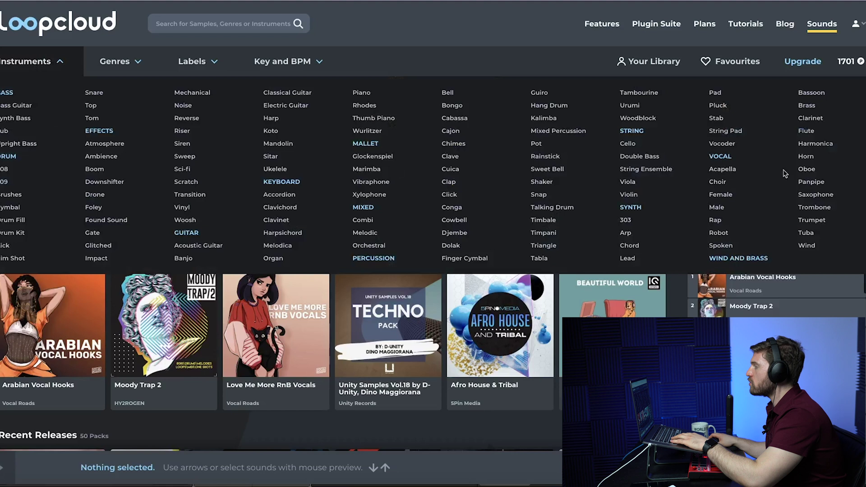
click(118, 62)
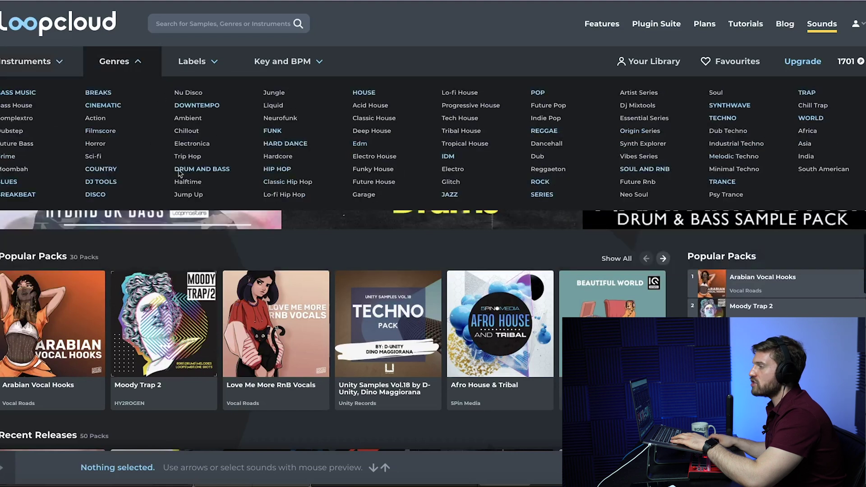
click(202, 63)
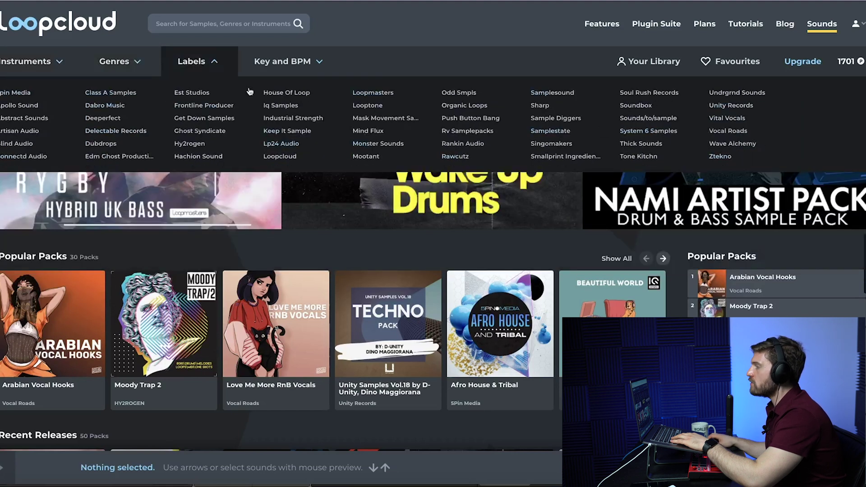
click(281, 61)
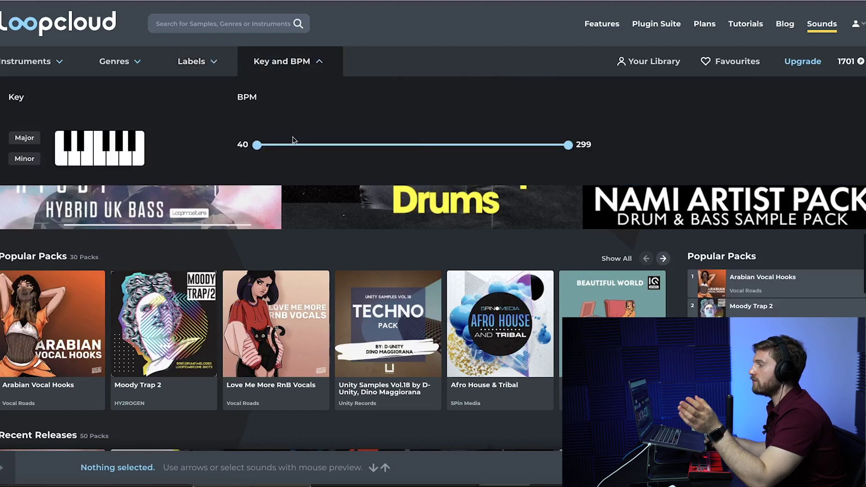
click(279, 63)
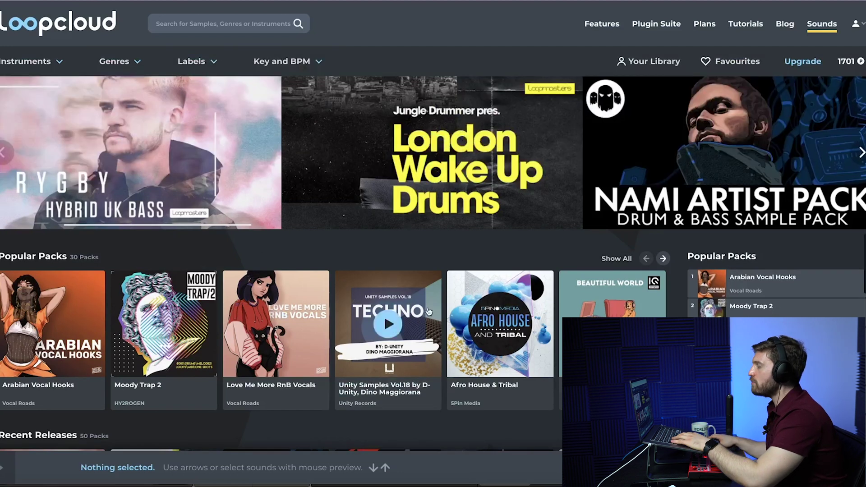
scroll(496, 266, down, 3)
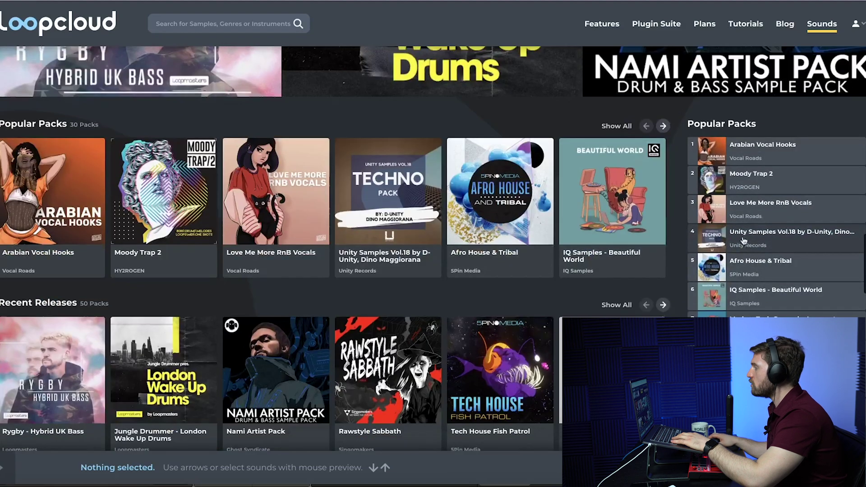
scroll(275, 293, down, 2)
scroll(275, 190, down, 4)
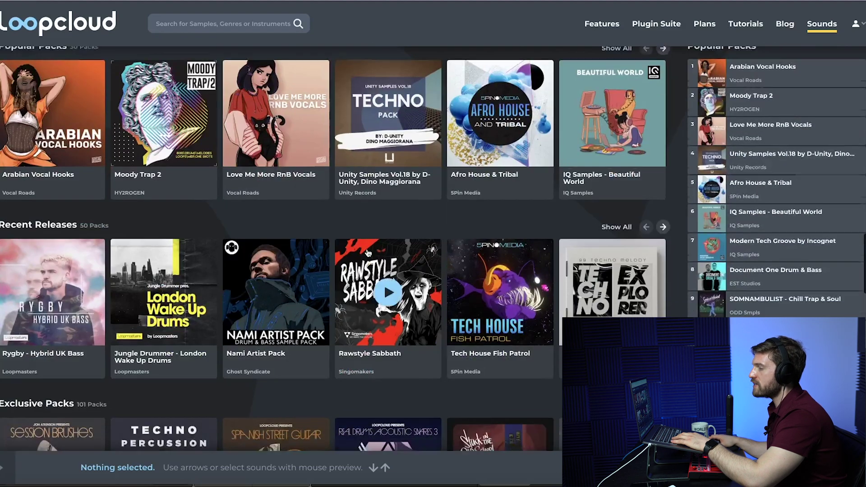
scroll(311, 226, down, 15)
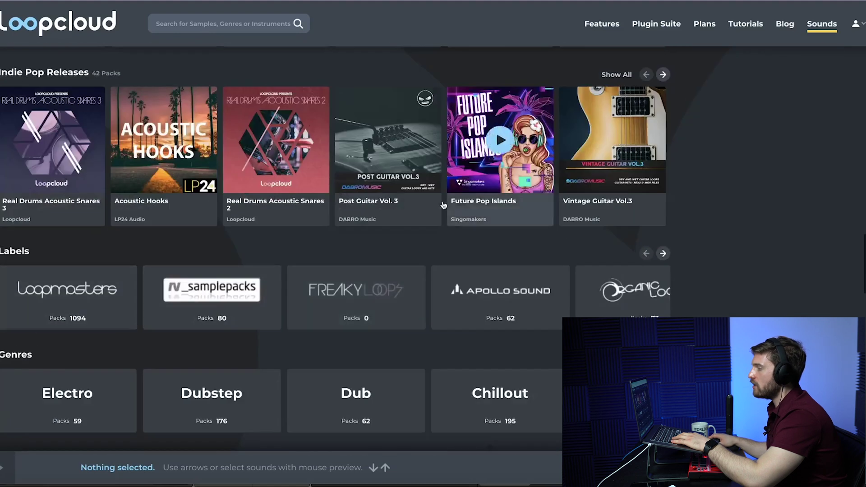
scroll(316, 176, up, 20)
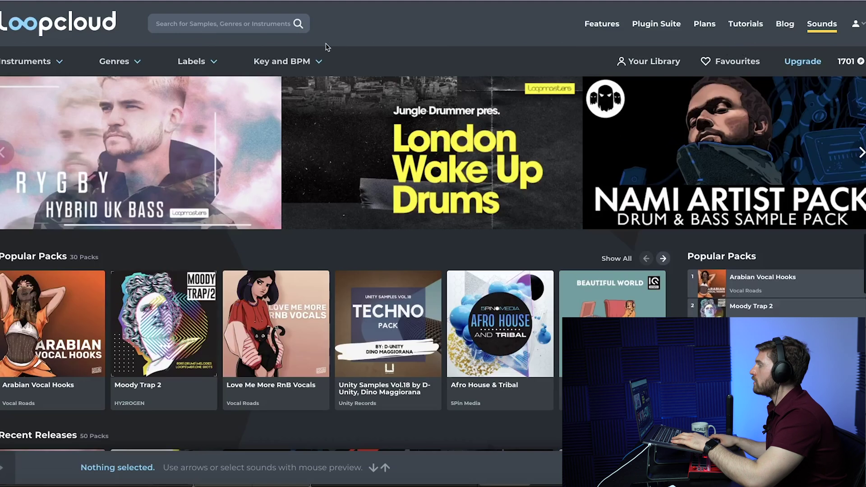
Check Your Library and Favourites, then go to the Features page.
click(650, 63)
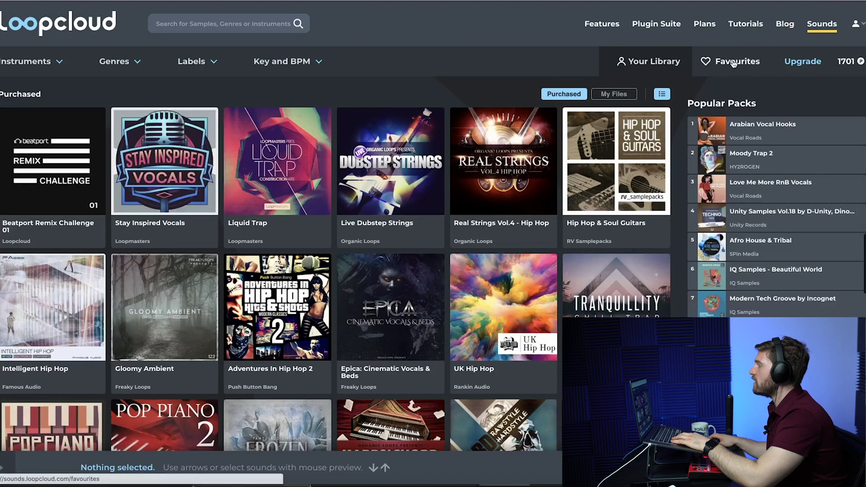
click(708, 61)
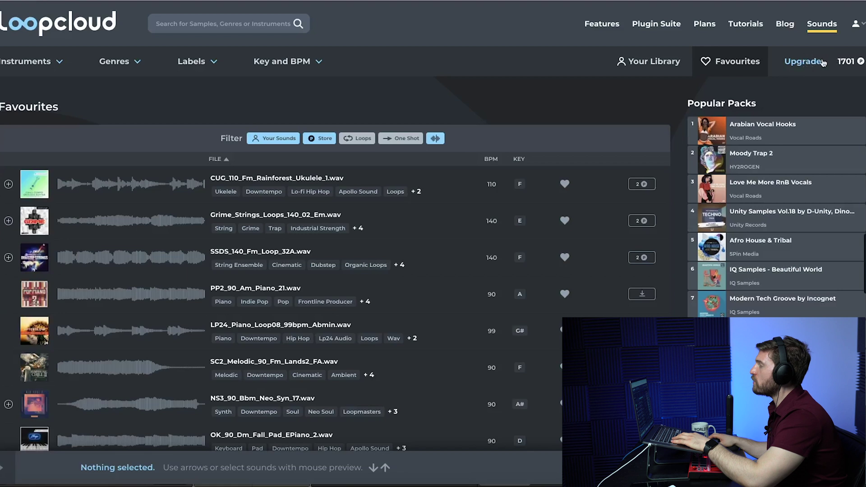
click(596, 24)
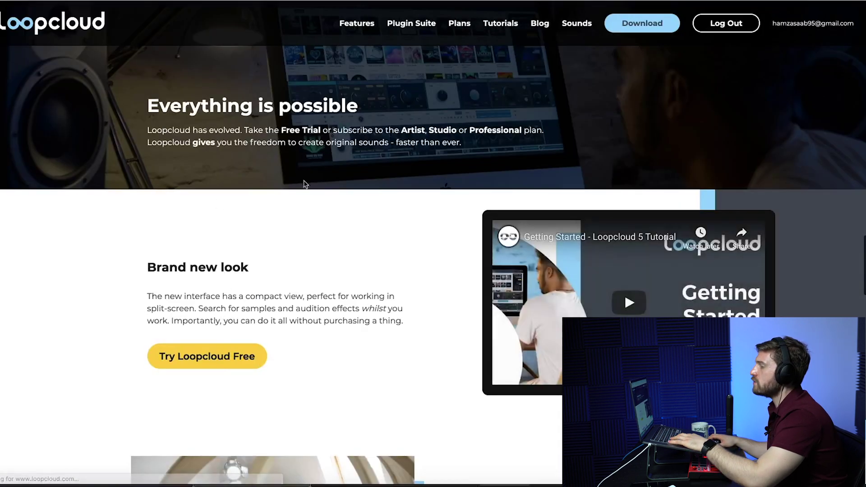
Scroll through the Features, Plugin Suite and Tutorials pages to read them.
scroll(338, 270, down, 15)
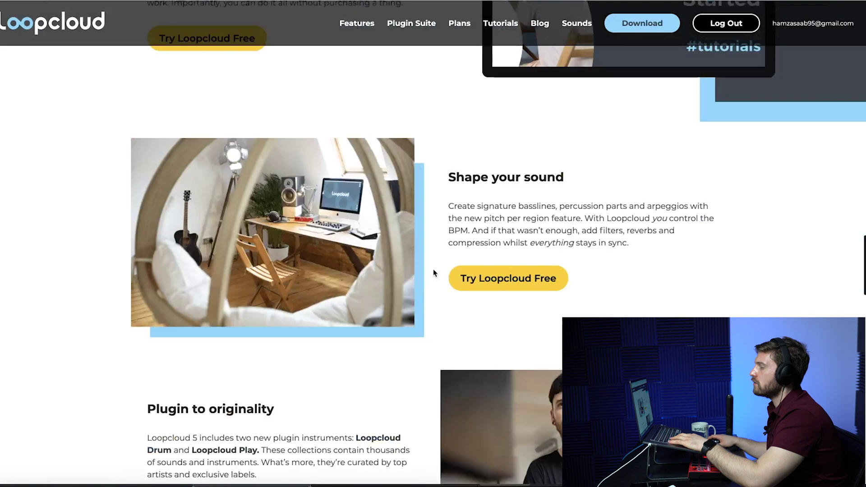
scroll(397, 280, up, 15)
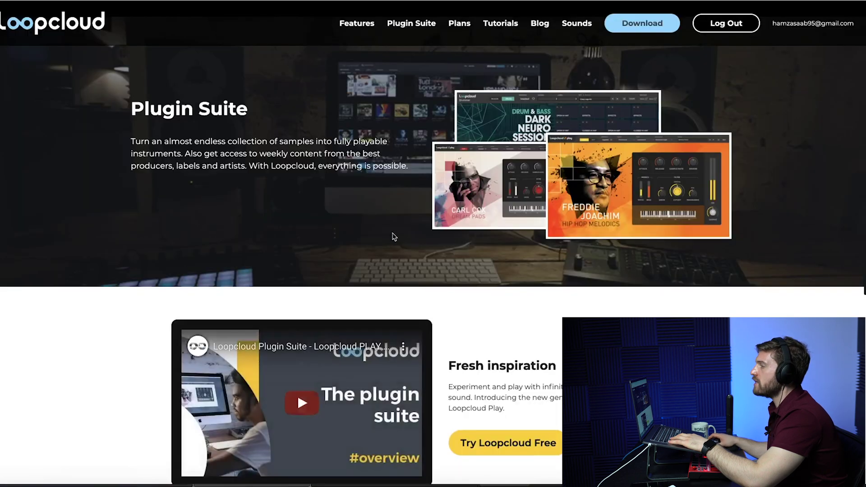
scroll(378, 330, down, 9)
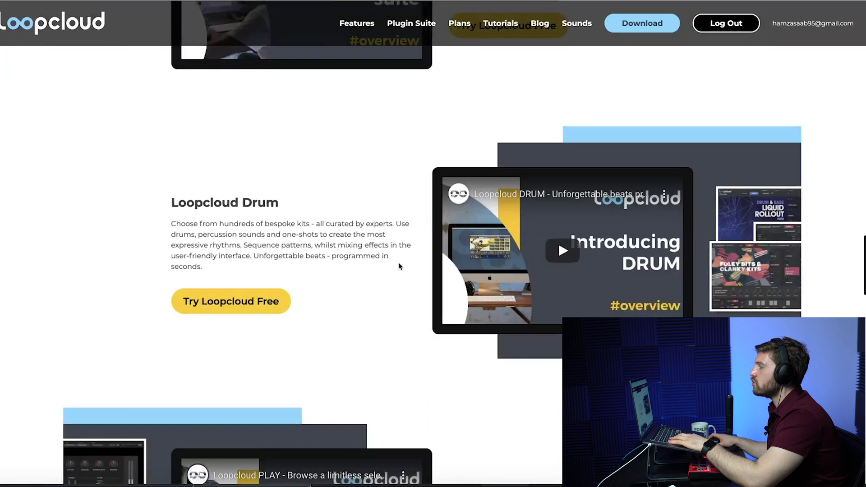
scroll(367, 284, up, 8)
scroll(335, 288, down, 3)
scroll(340, 293, down, 9)
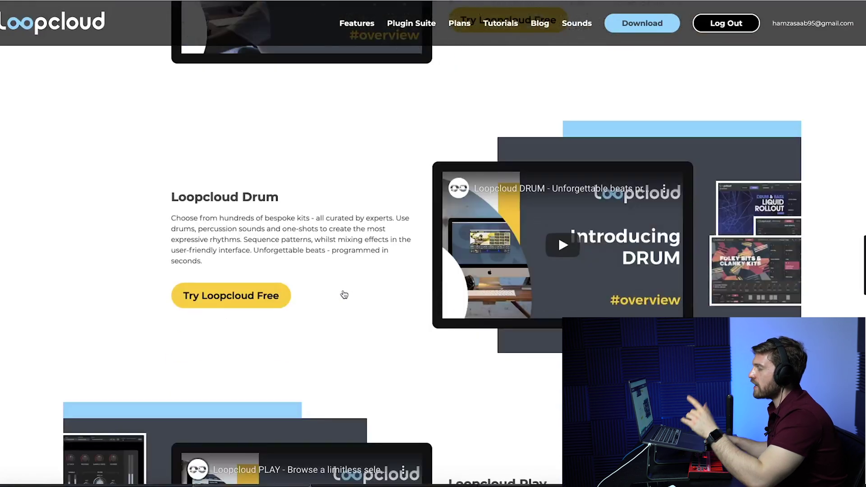
scroll(106, 248, up, 5)
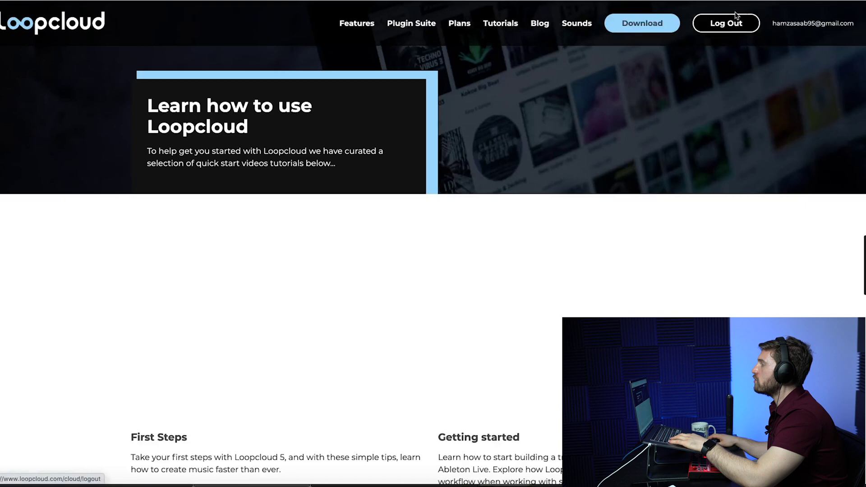
scroll(426, 222, down, 15)
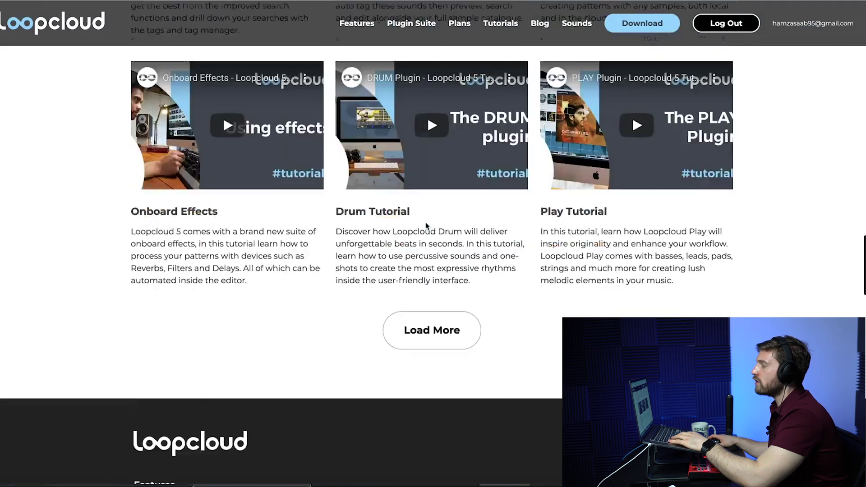
scroll(425, 221, up, 20)
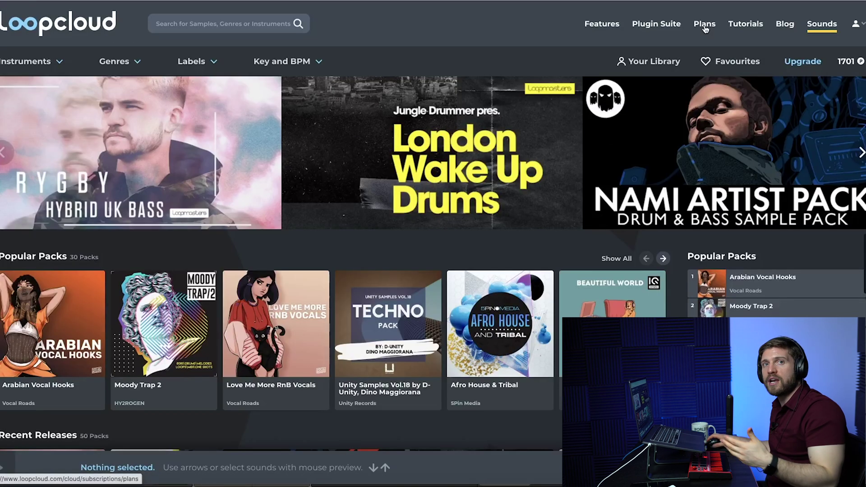
Review the Plans pricing page, then move back to the Sounds home page.
click(705, 25)
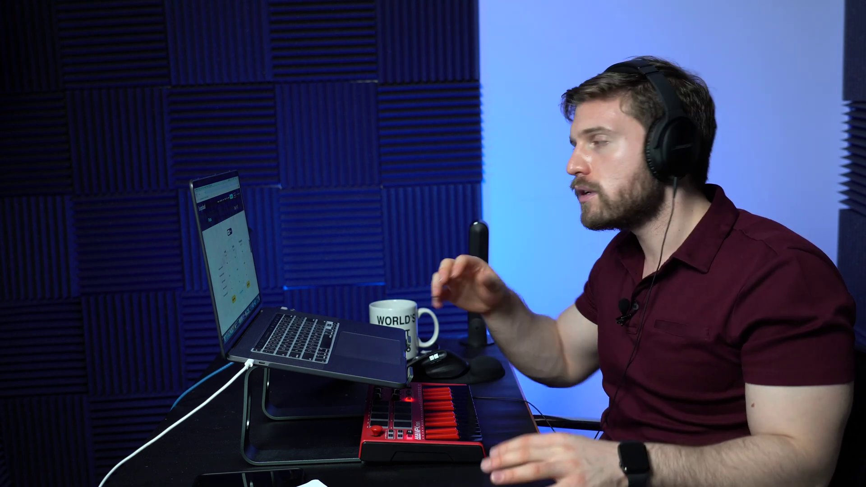
click(201, 208)
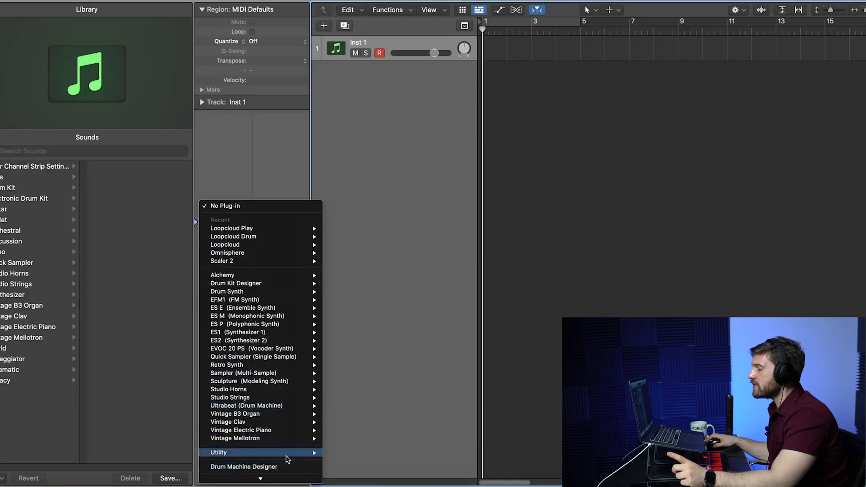
Insert Loopcloud from AU Instruments > Loopmasters > Loopcloud > Stereo on Inst 1.
mouse_move(269, 474)
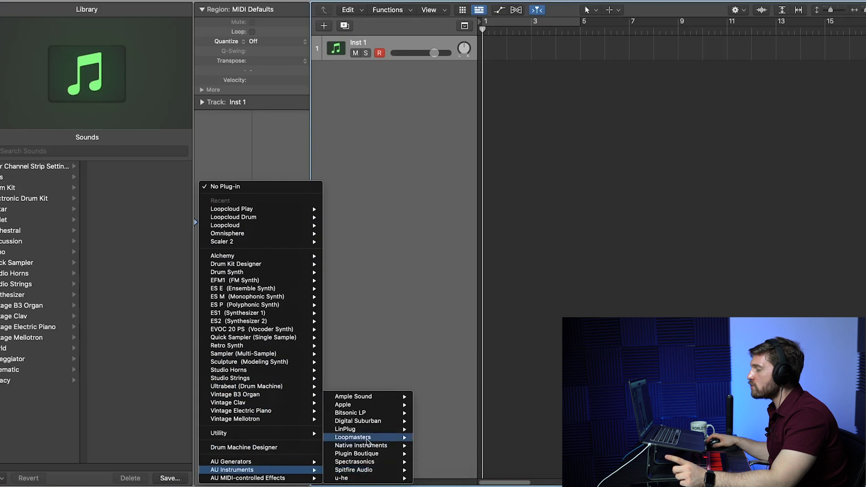
mouse_move(370, 438)
mouse_move(451, 439)
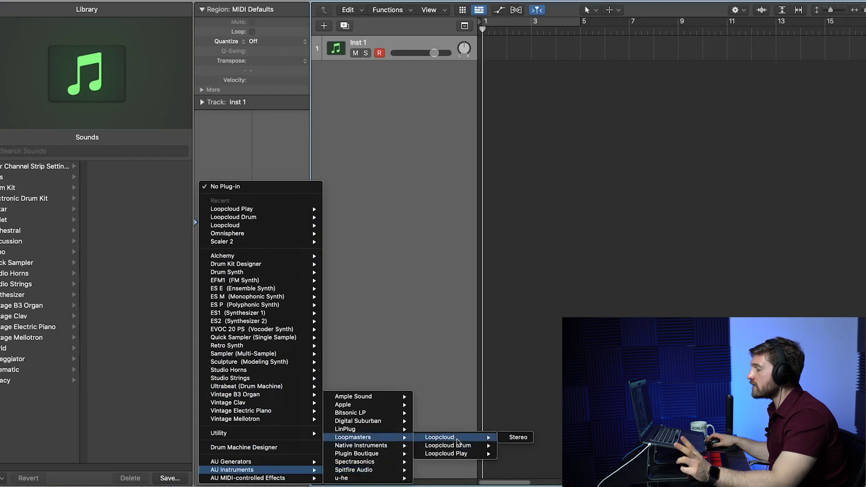
click(518, 437)
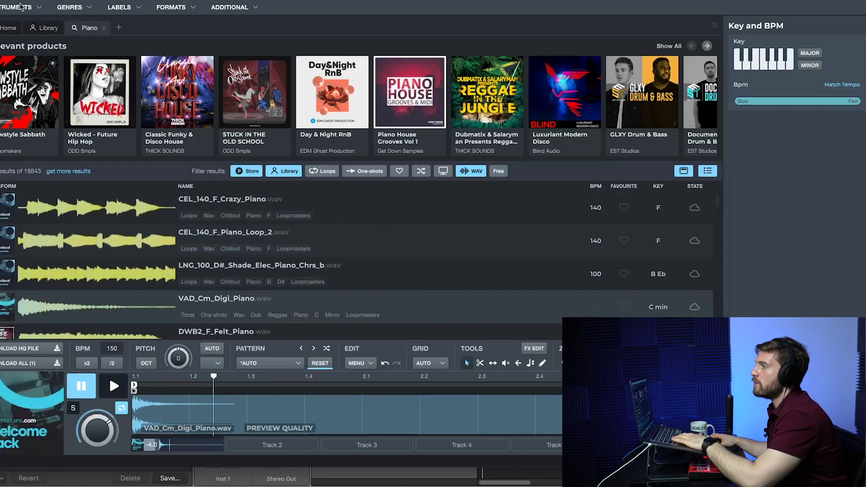
Keep the Piano filter, set the BPM range to 150, and restrict results to minor keys.
click(20, 6)
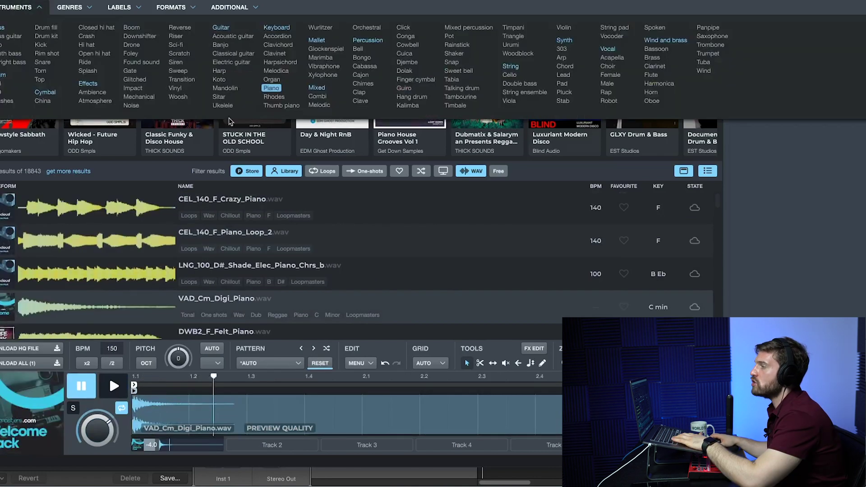
click(275, 89)
click(269, 88)
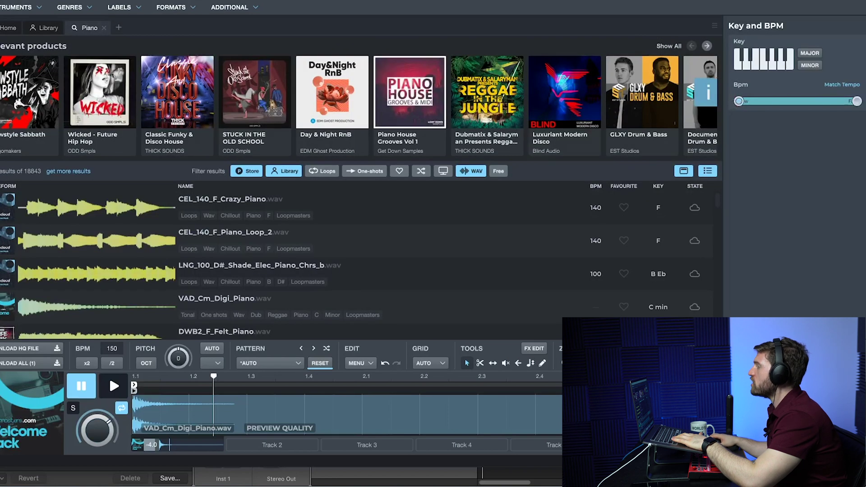
drag(738, 101, 767, 101)
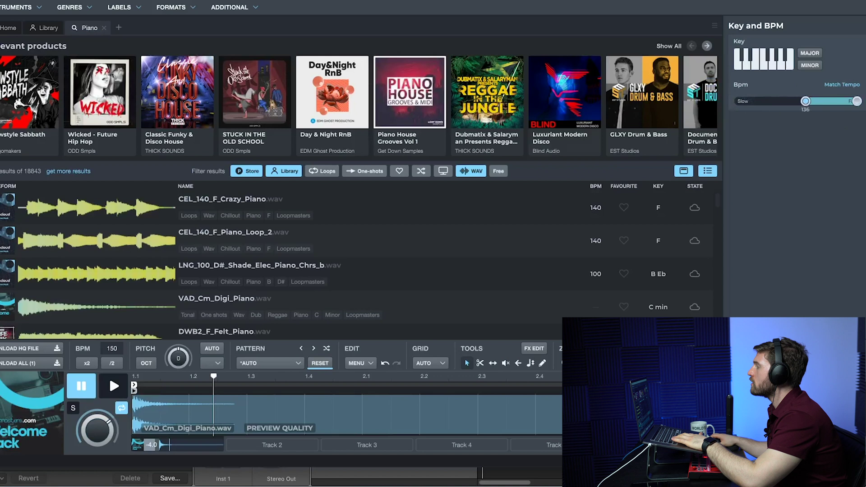
drag(856, 101, 819, 101)
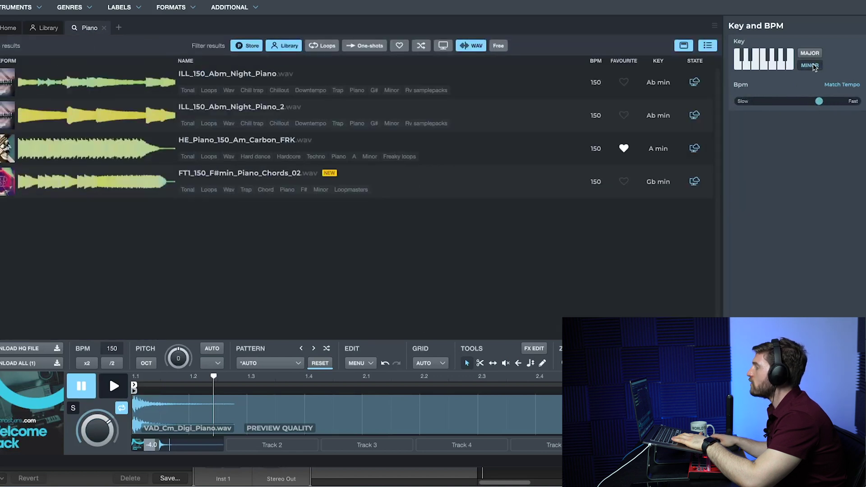
click(813, 66)
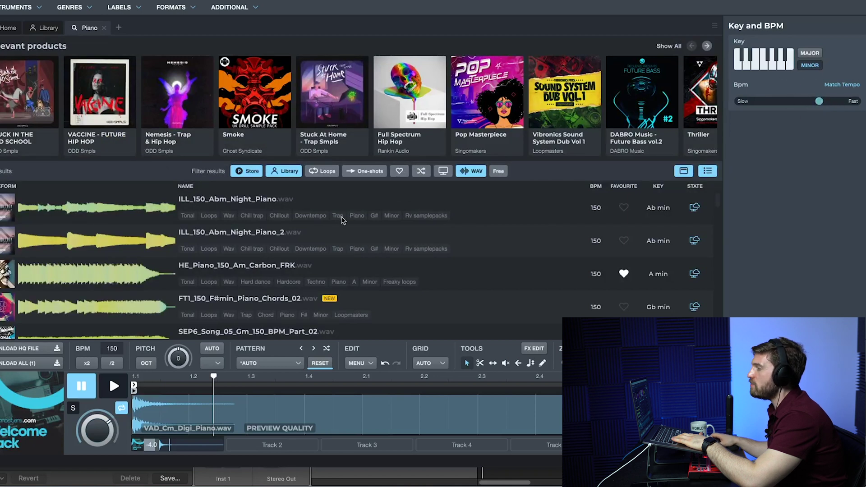
Load ILL_150_Abm_Night_Piano onto Track 2 and set its key to G#.
click(110, 205)
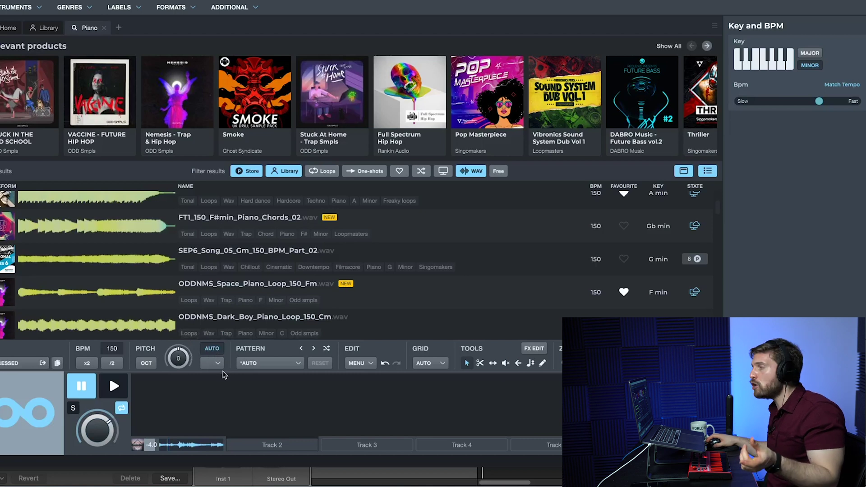
click(175, 440)
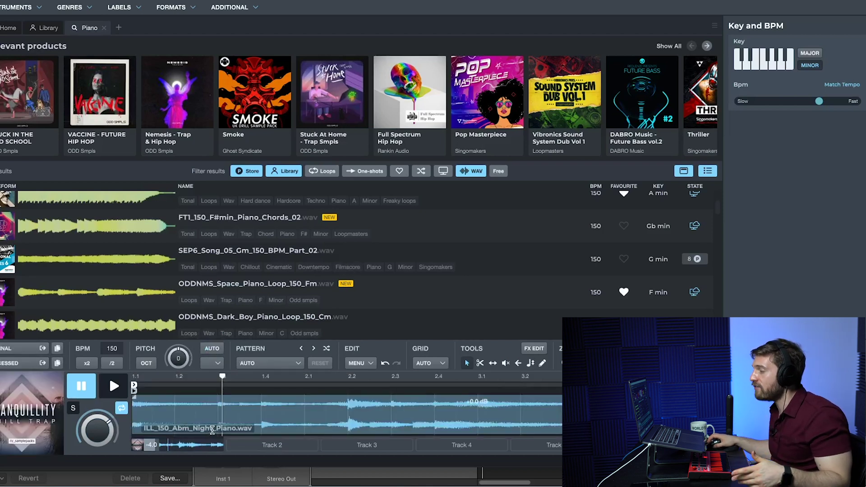
click(243, 444)
click(218, 363)
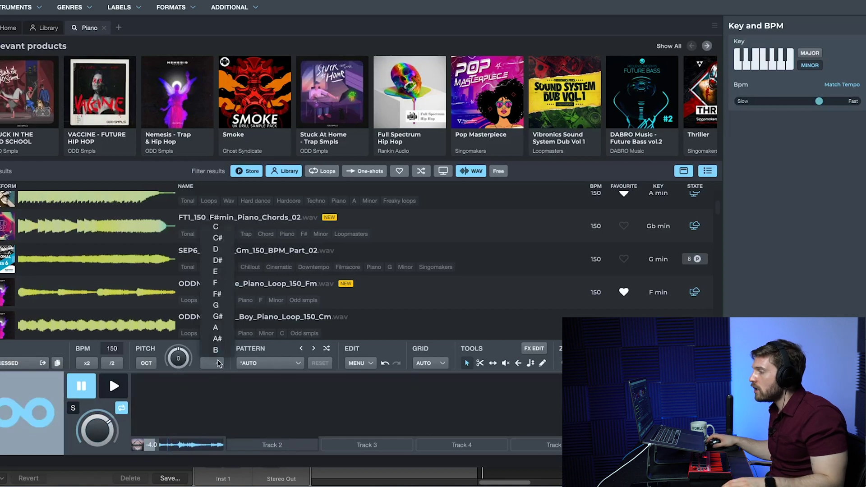
click(214, 319)
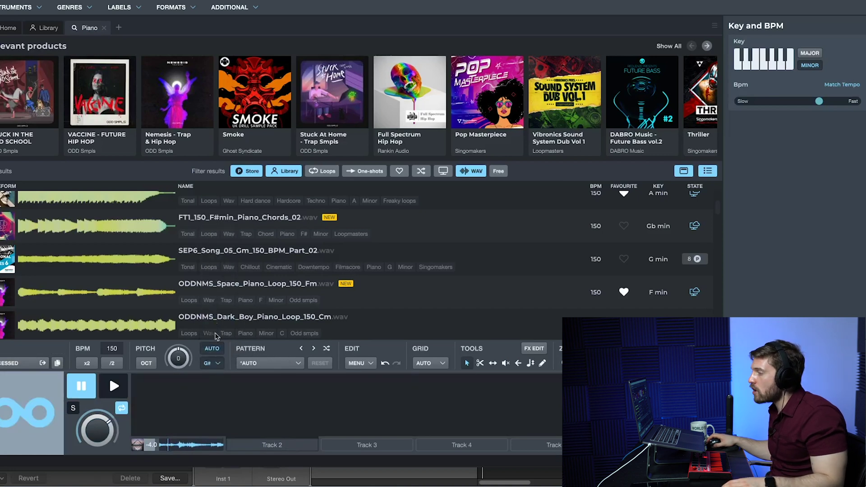
click(219, 364)
click(225, 384)
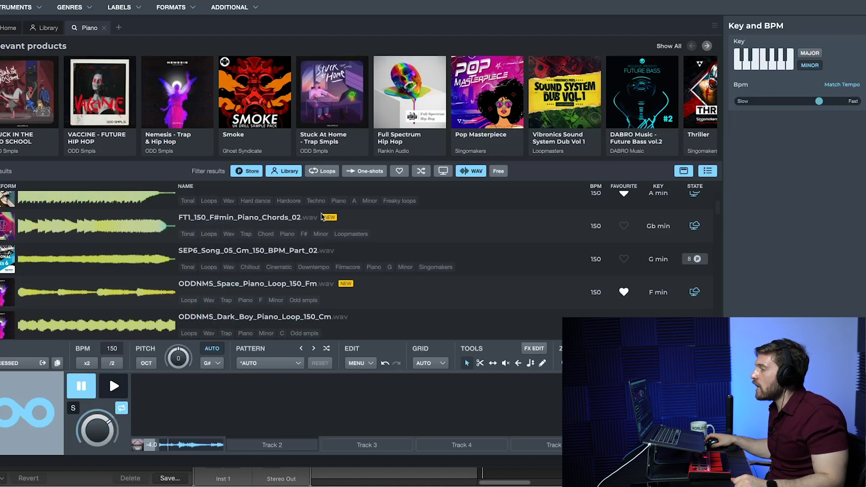
Slice the piano clip into sections with the scissors tool.
scroll(322, 215, up, 3)
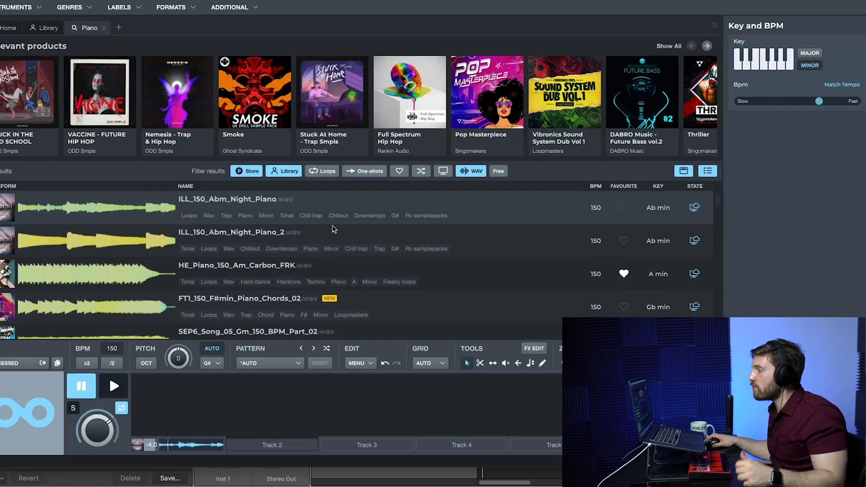
scroll(348, 230, down, 5)
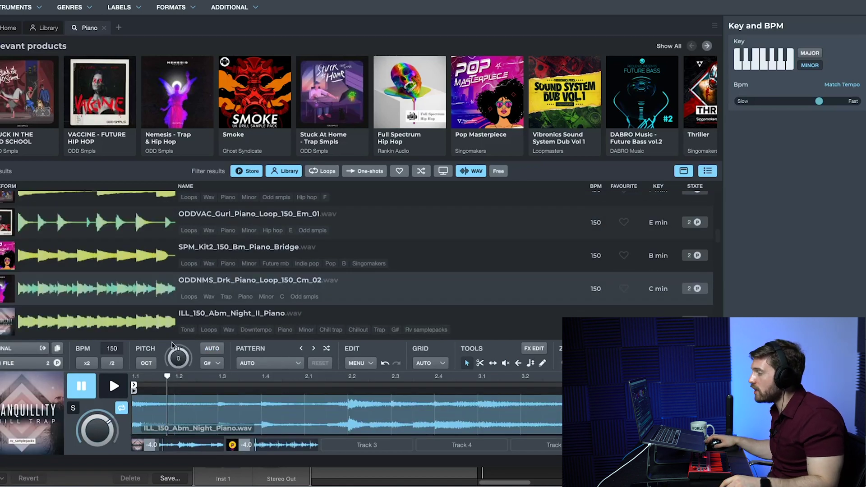
click(481, 364)
drag(369, 406, 510, 401)
Undo both slices and shorten the loop by dragging its end marker earlier.
key(ctrl+z)
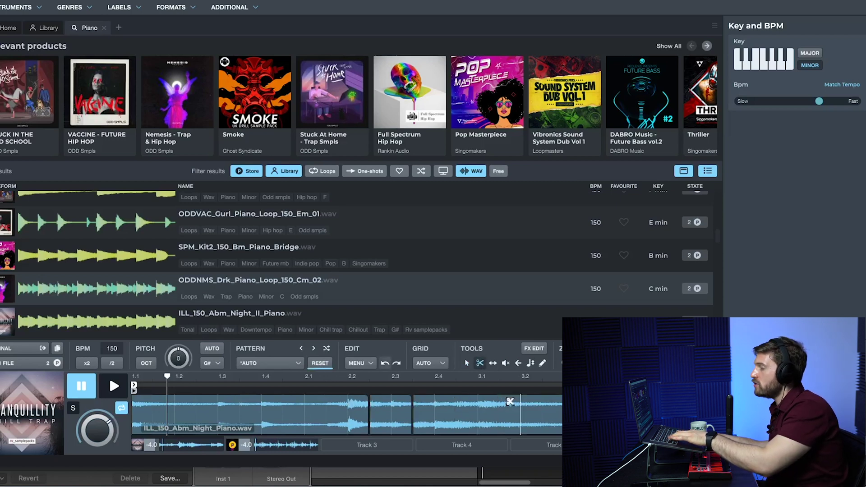
key(ctrl+z)
click(467, 363)
drag(561, 386, 428, 389)
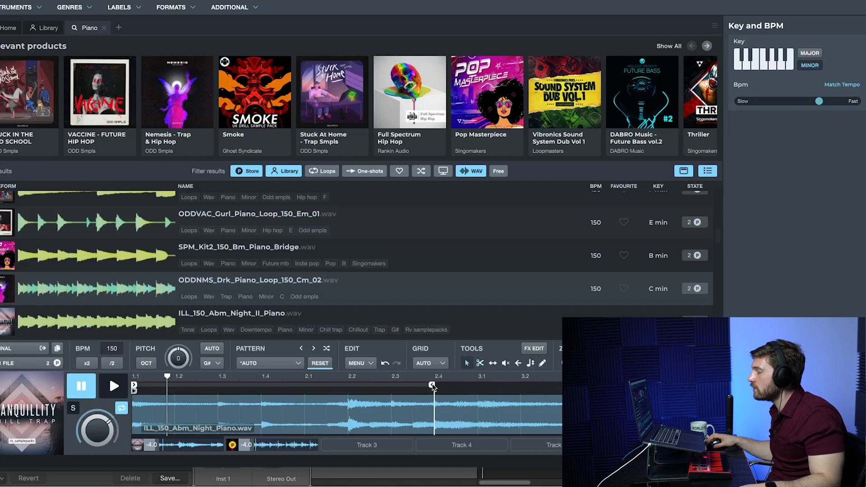
Apply a Delay factory preset to the loop in FX EDIT.
click(539, 350)
click(843, 334)
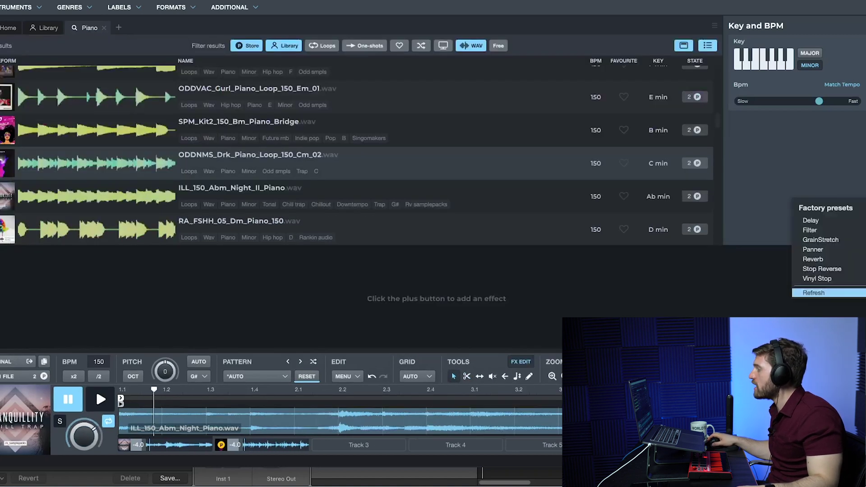
mouse_move(833, 263)
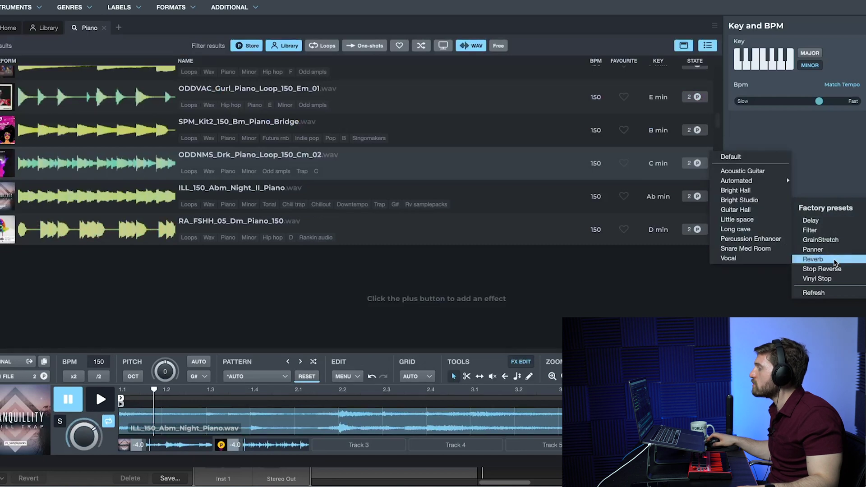
mouse_move(831, 224)
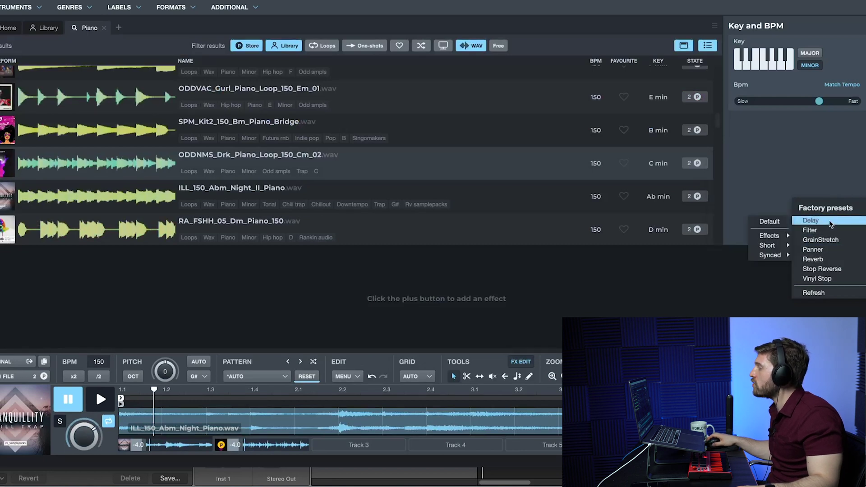
click(712, 276)
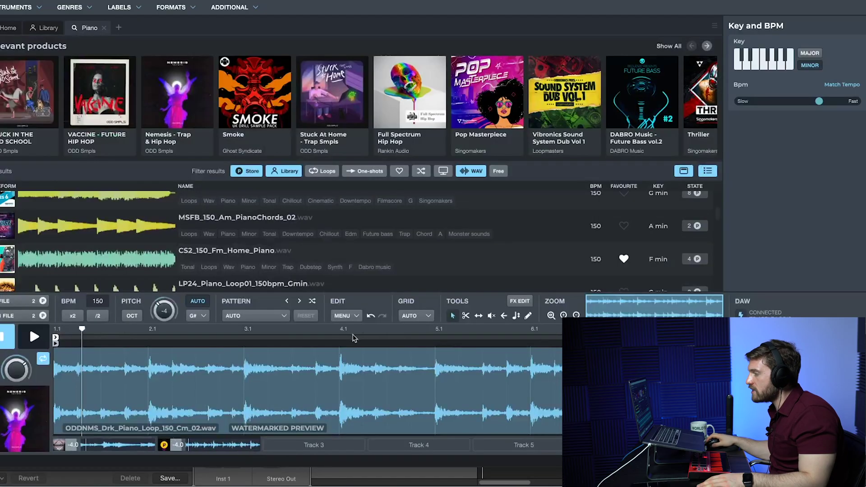
Lower clip gain to -1.3 dB, reset the editor, drop the 150 BPM filter, and show one-shots.
mouse_move(434, 354)
mouse_down()
mouse_move(433, 367)
mouse_move(434, 357)
mouse_up()
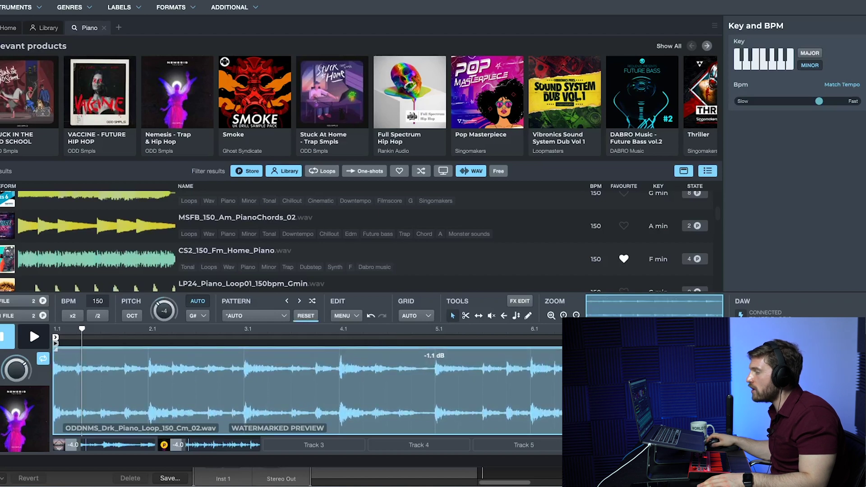
click(305, 316)
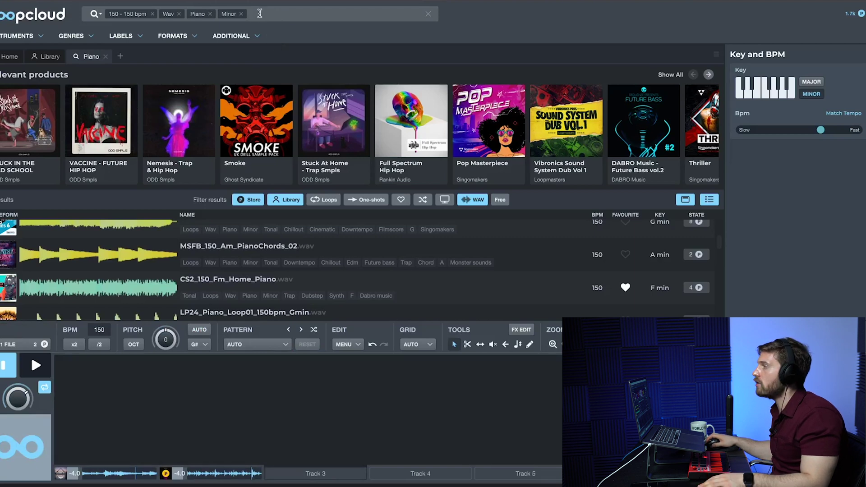
click(152, 14)
click(215, 119)
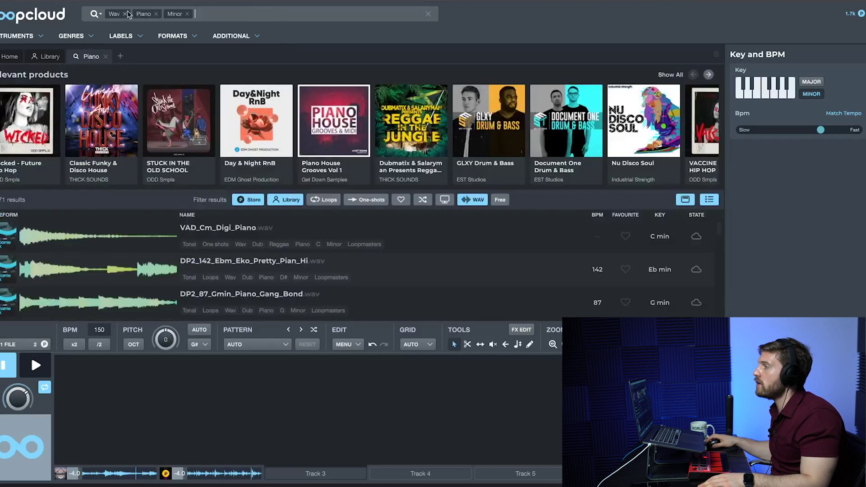
click(278, 14)
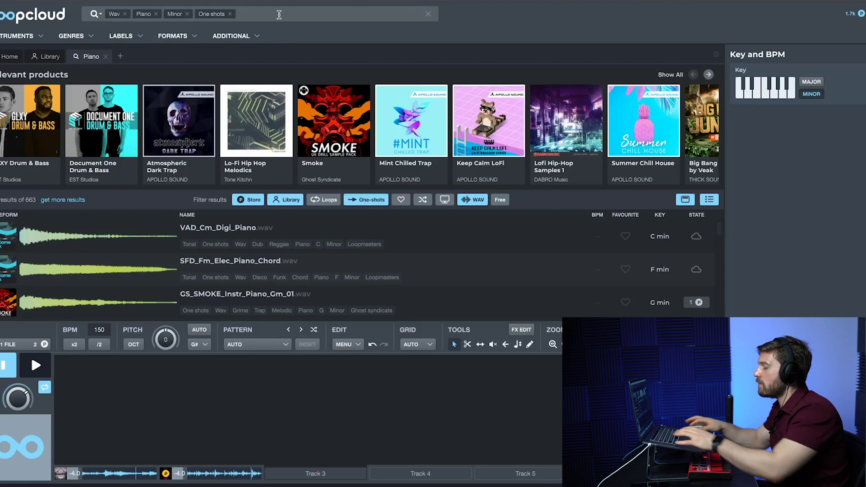
Search 'snare' one-shots and place FAI_BoomSnare_01 with a second hit later in the pattern.
text(snare)
click(247, 40)
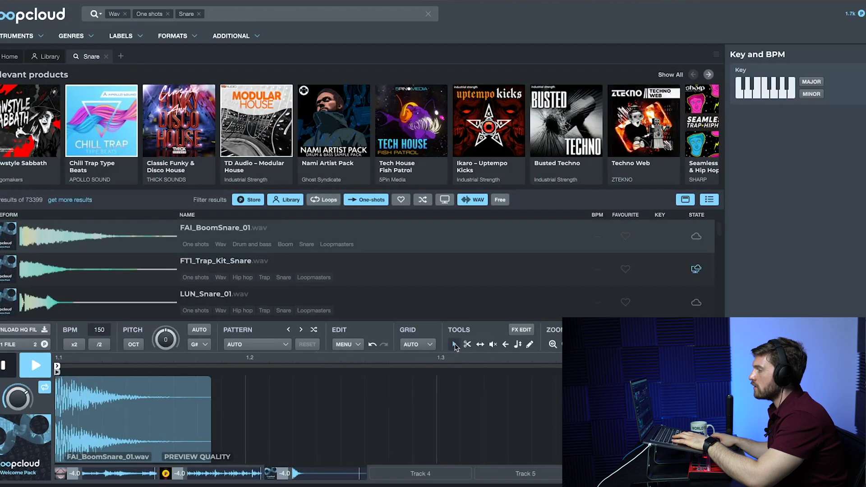
drag(109, 411, 487, 391)
Play back the snare pattern, then open FX EDIT for the snare.
key(space)
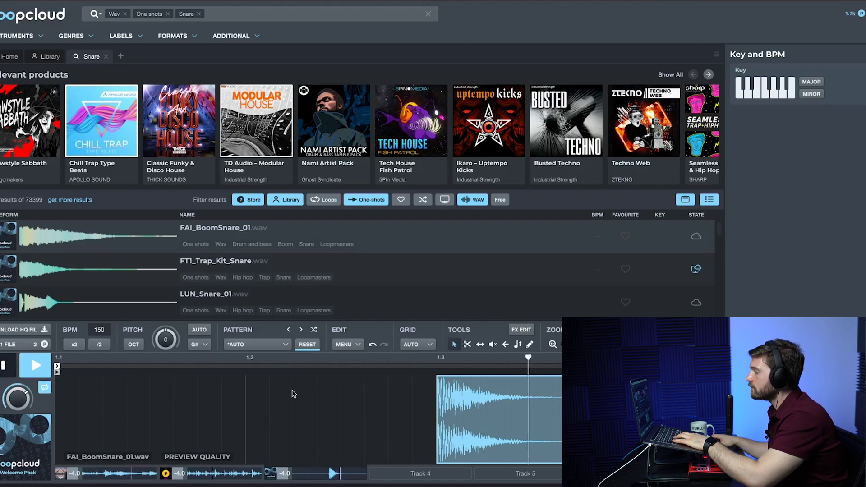
key(space)
mouse_move(514, 377)
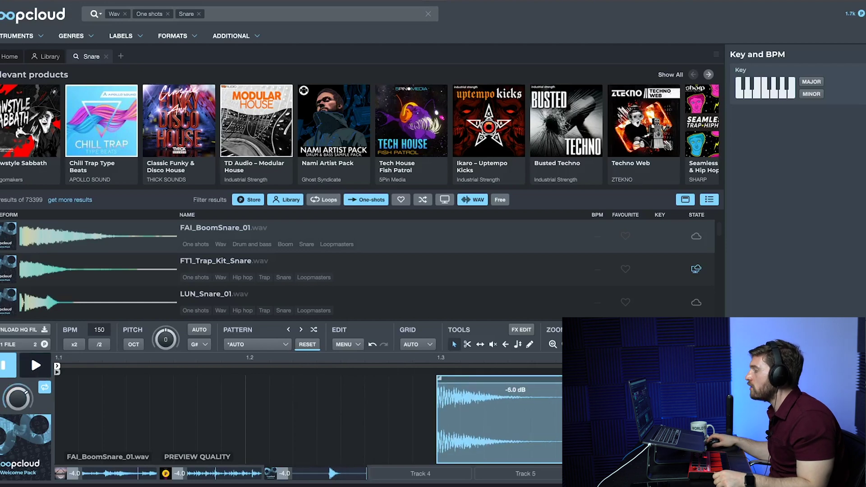
click(530, 333)
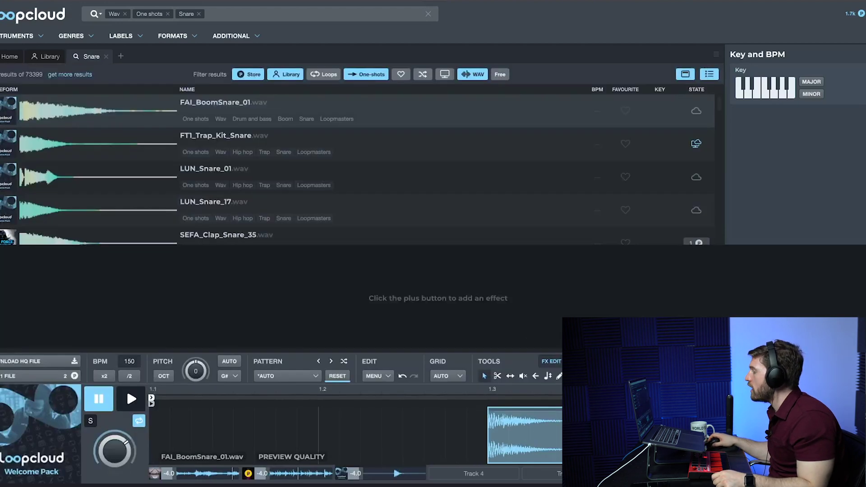
Audition the Snare Med Room reverb preset with a smaller size and adjusted mix.
click(813, 251)
mouse_move(53, 294)
mouse_down()
mouse_move(38, 312)
mouse_move(45, 293)
mouse_up()
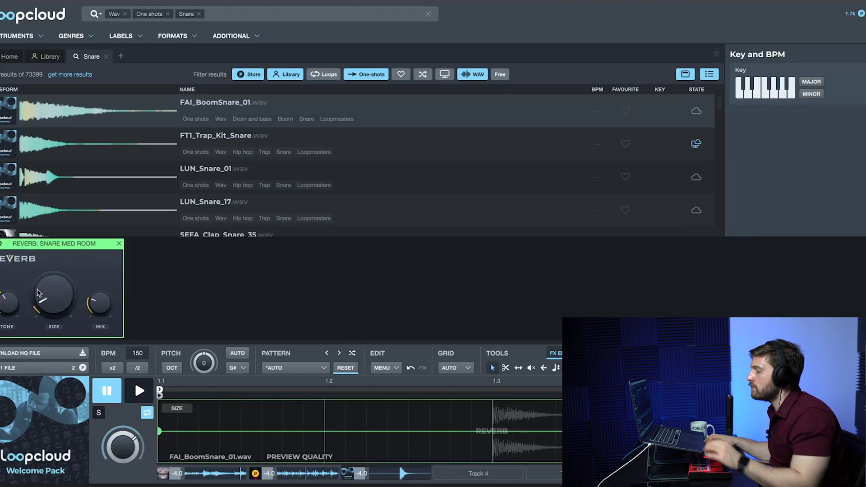
key(space)
drag(112, 309, 101, 302)
key(space)
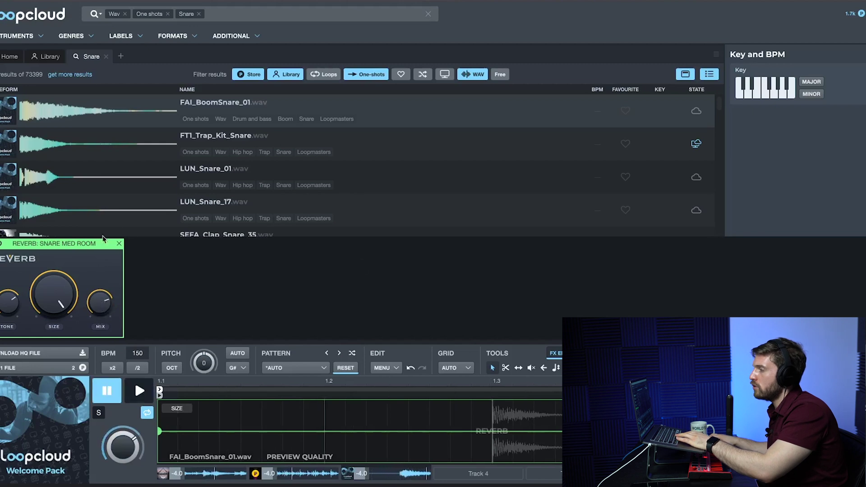
Delete the reverb and clear the Track 4 slot, leaving the editor empty.
key(Delete)
click(451, 473)
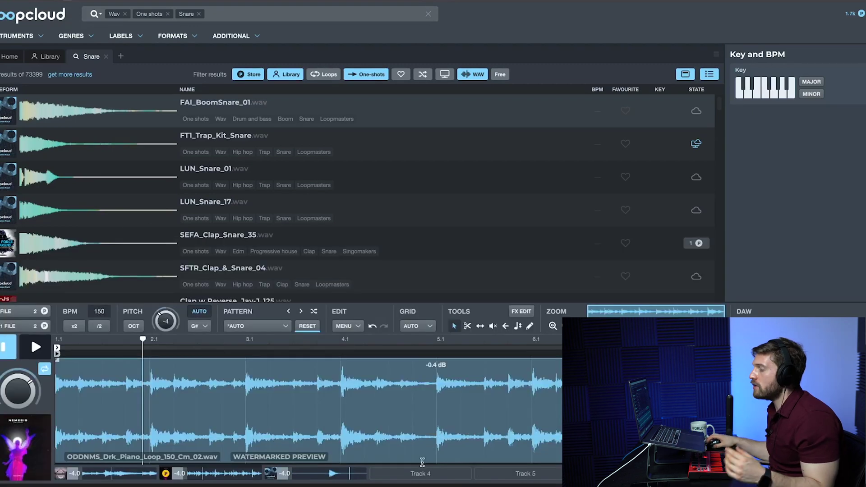
click(424, 474)
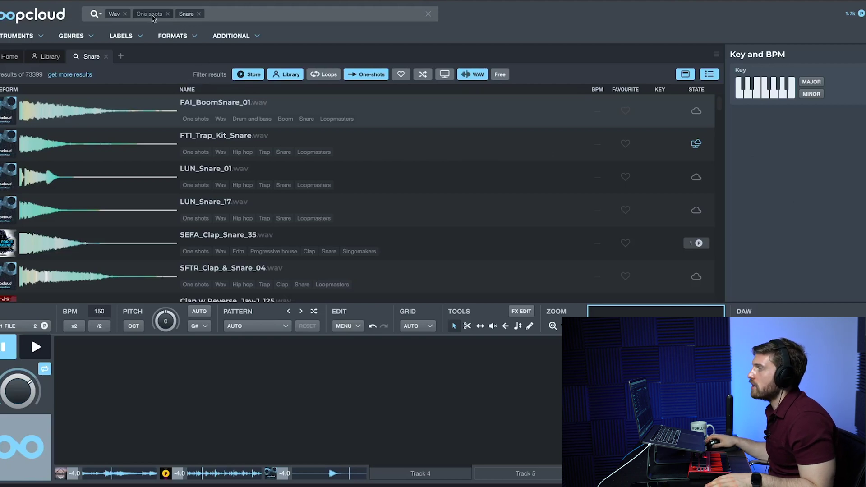
Switch the search to guitar loops with pitch AUTO and Match Tempo enabled.
click(321, 75)
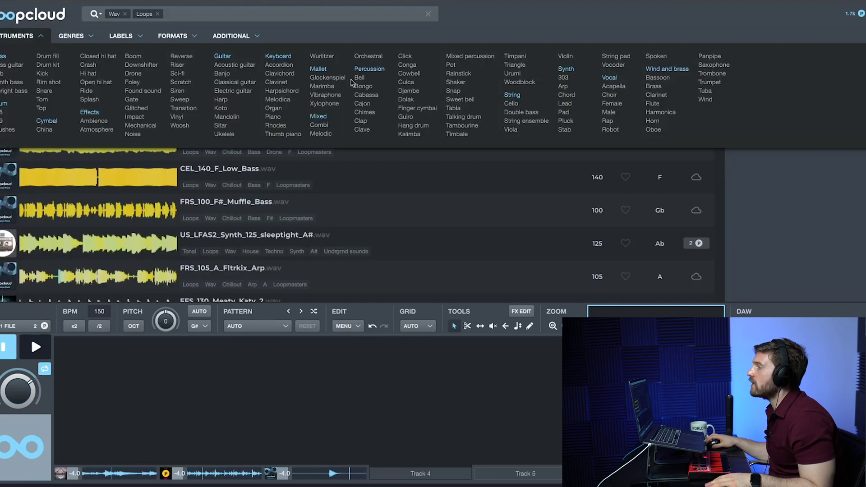
click(215, 58)
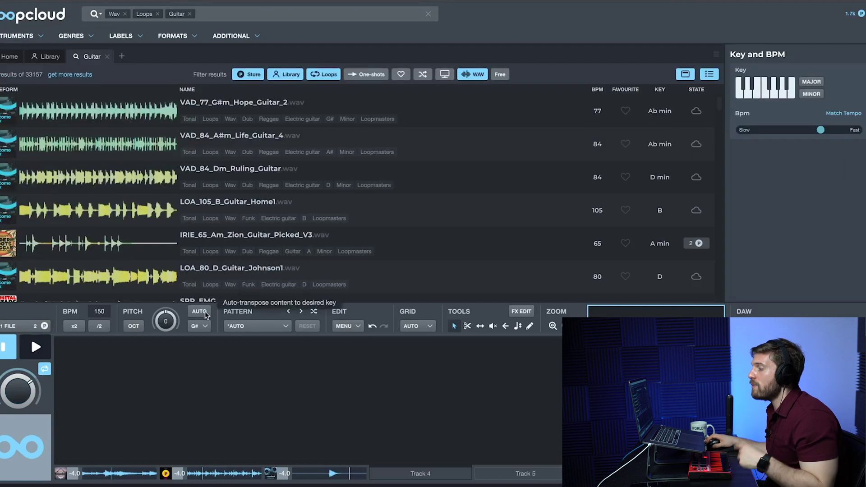
click(200, 311)
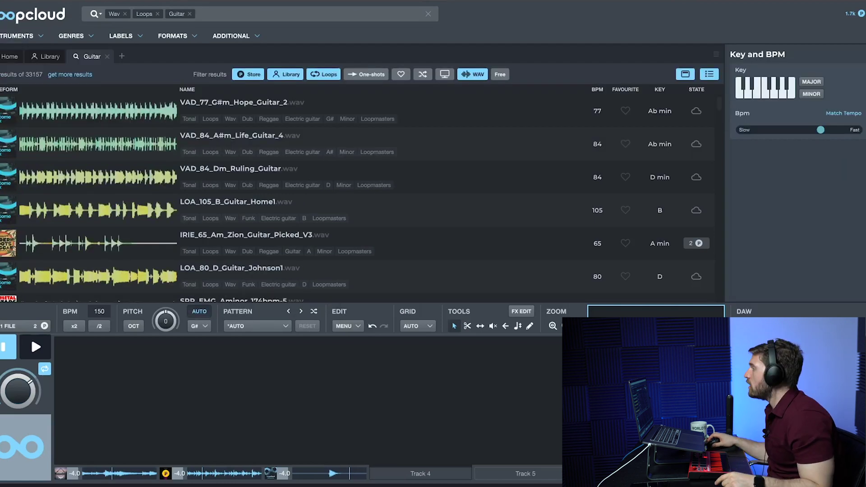
click(849, 115)
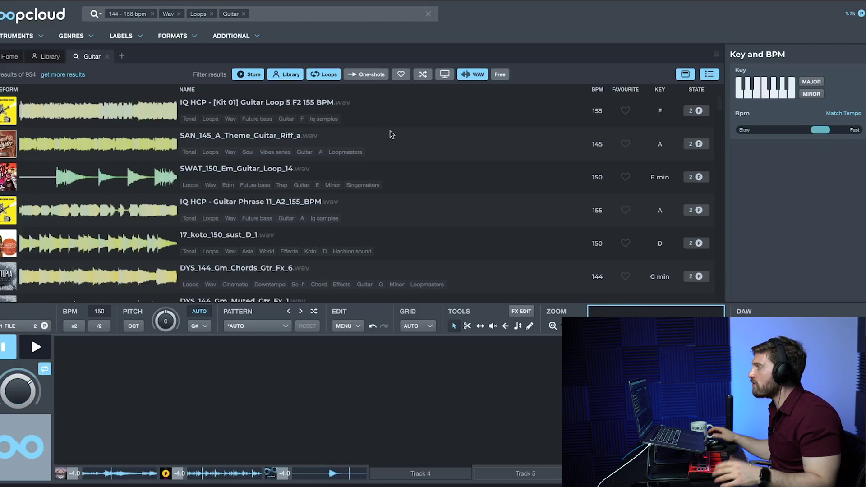
Load the DYS_144_Gm_Muted_Gtr_Fx_1 loop and audition it.
scroll(316, 189, down, 3)
click(203, 194)
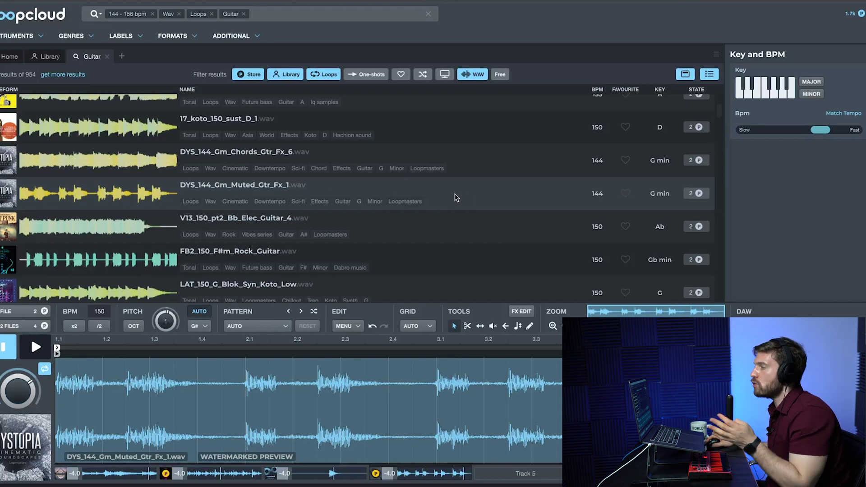
key(space)
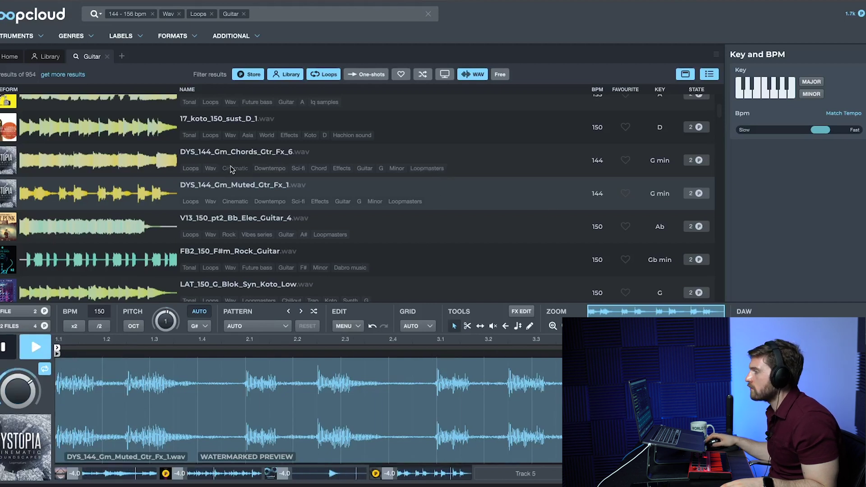
click(36, 348)
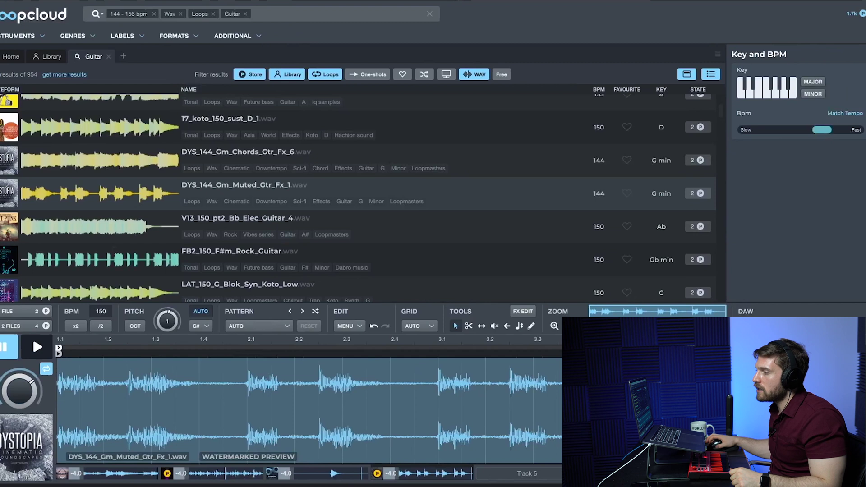
Buy and process the 2 loaded files through the '2 FILES' box.
click(7, 330)
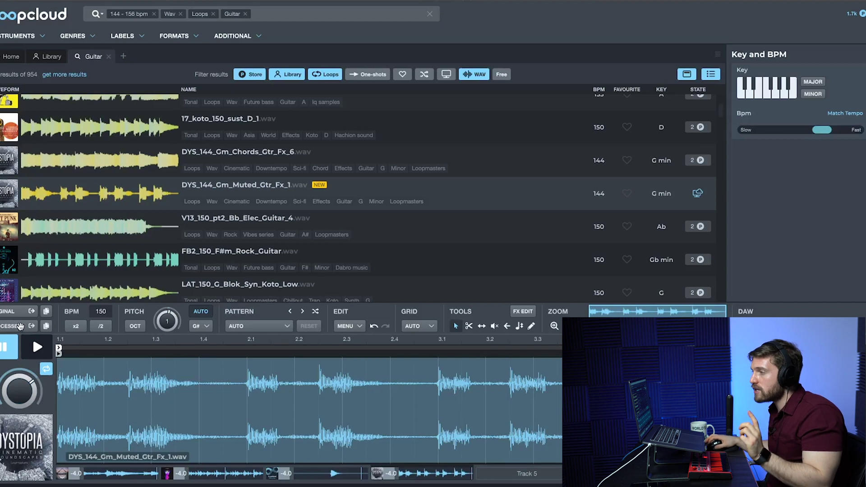
Drag the PROCESSED multitrack for the Night Piano and ODDNMS loops onto Logic's audio tracks.
click(331, 473)
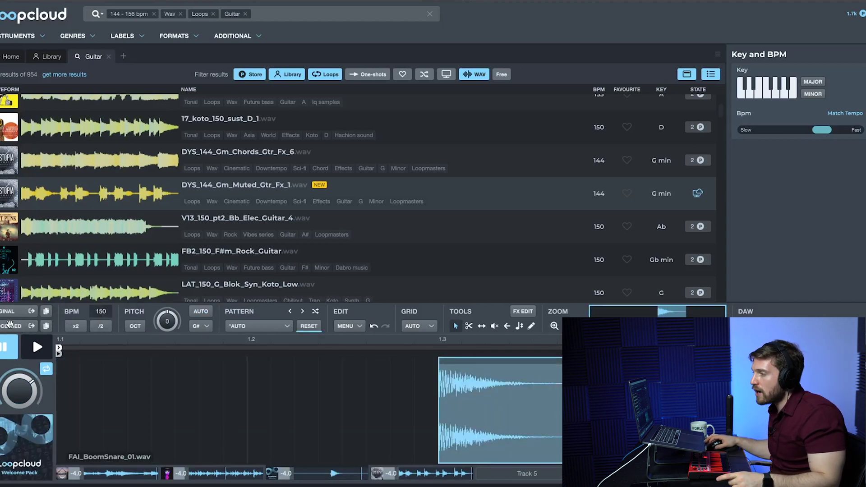
click(115, 472)
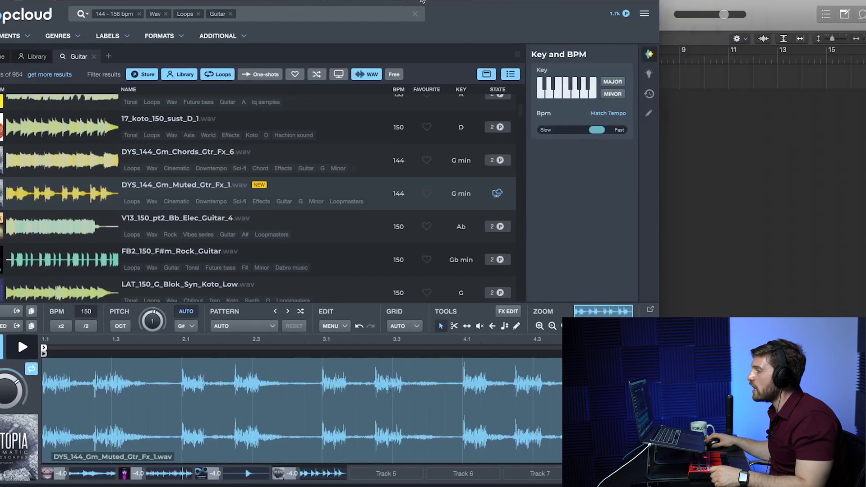
click(100, 479)
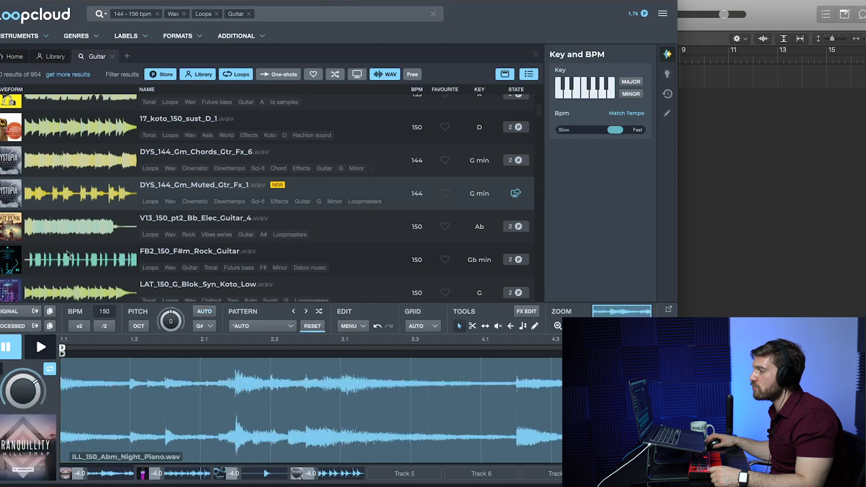
mouse_move(15, 326)
mouse_down()
mouse_move(752, 99)
mouse_move(704, 100)
mouse_up()
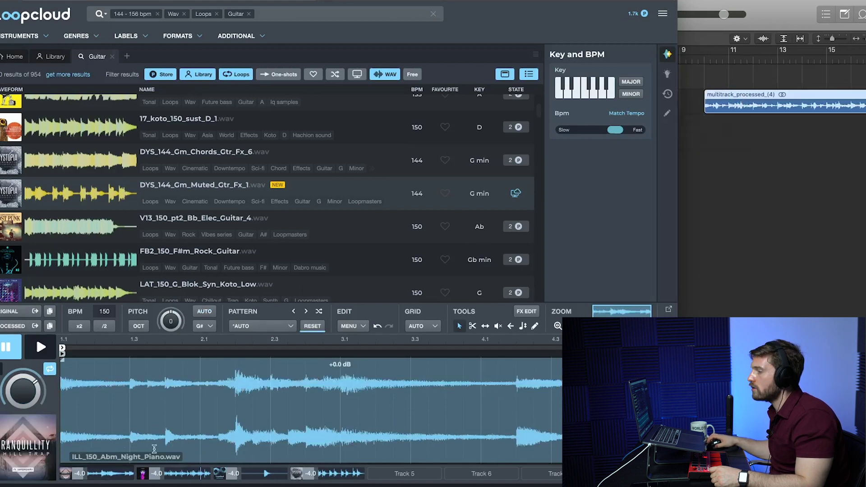
click(184, 480)
drag(15, 327, 575, 204)
Drop the original FAI_BoomSnare_01 file onto 'Quick Sampler (Original)' to create a sampler track.
click(582, 260)
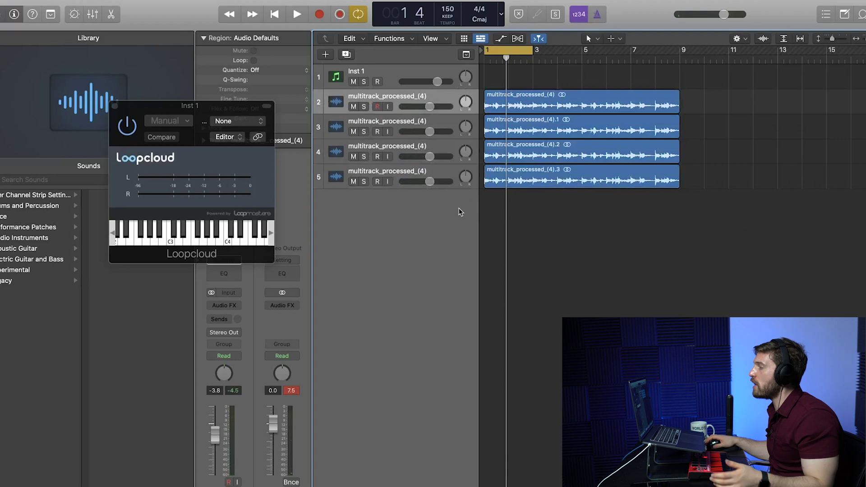
key(super+Tab)
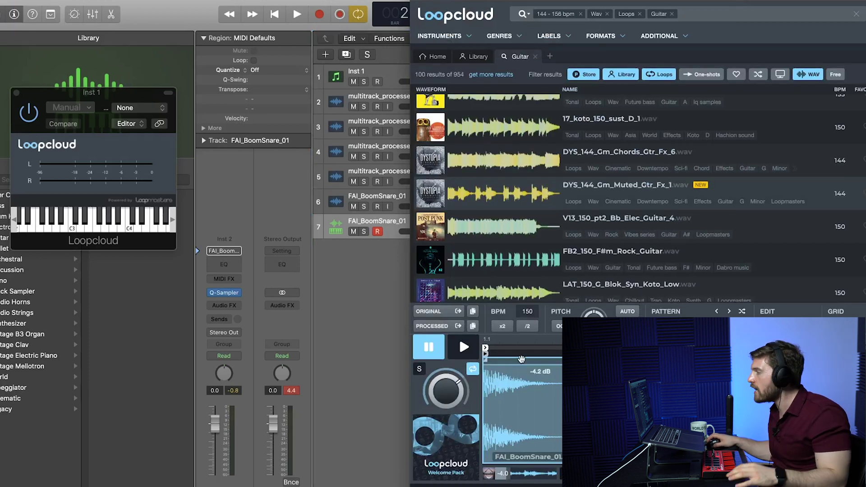
drag(444, 310, 425, 266)
drag(424, 266, 424, 266)
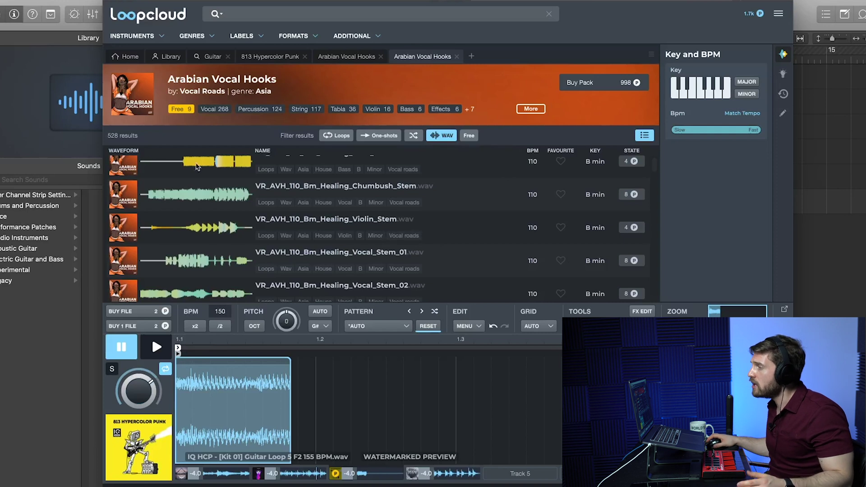
From Home, open Arabian Vocal Hooks in a new tab and browse its Lil Boy stems.
click(127, 56)
click(171, 223)
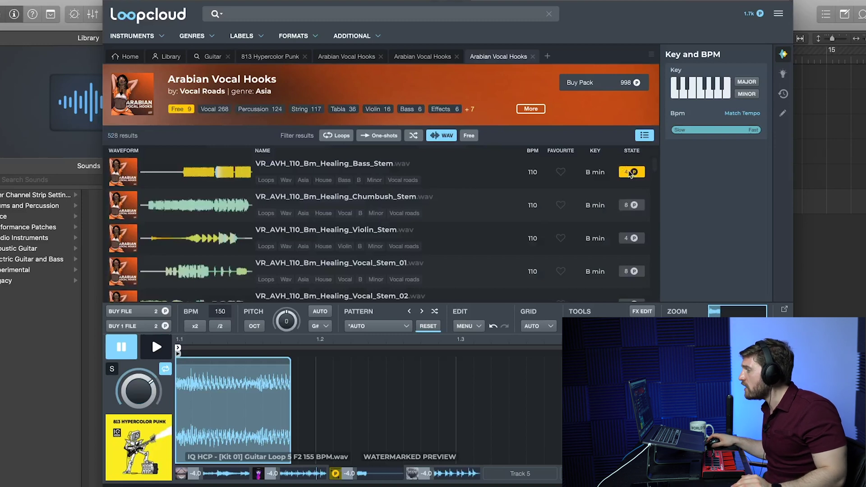
scroll(630, 174, down, 1)
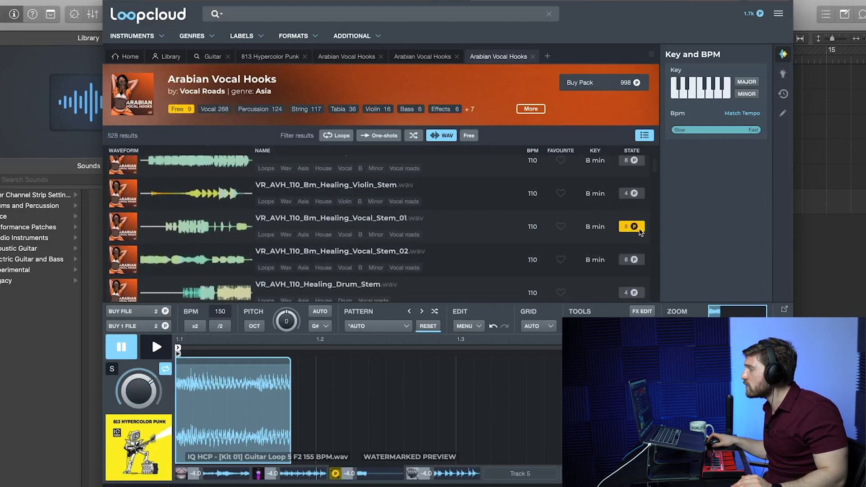
scroll(635, 198, up, 1)
scroll(626, 226, down, 8)
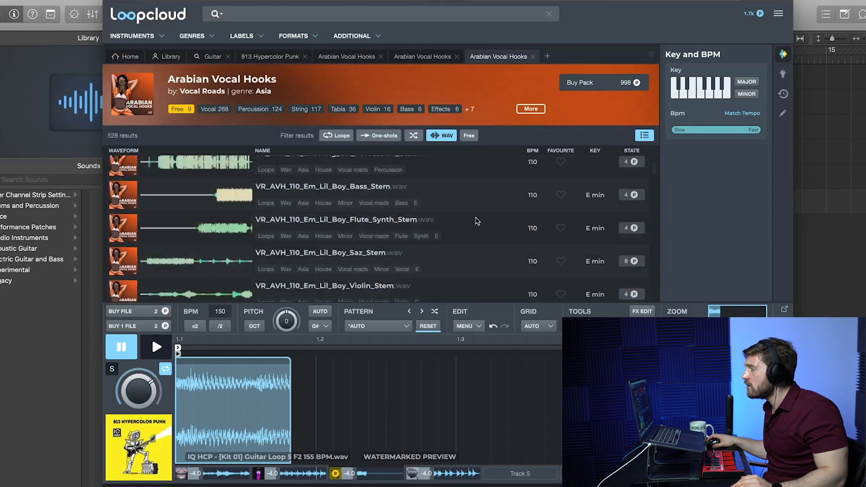